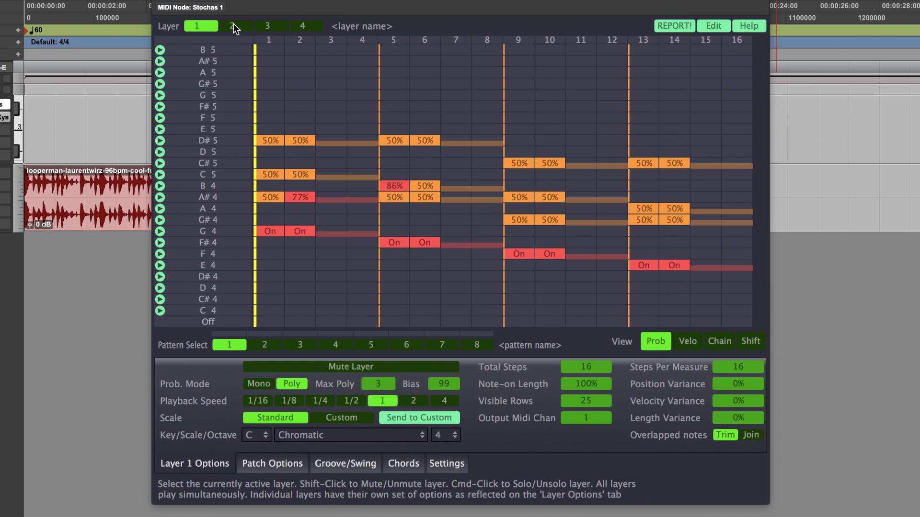
Look through layers 1 to 4 to compare their note grids and individual layer options.
click(304, 28)
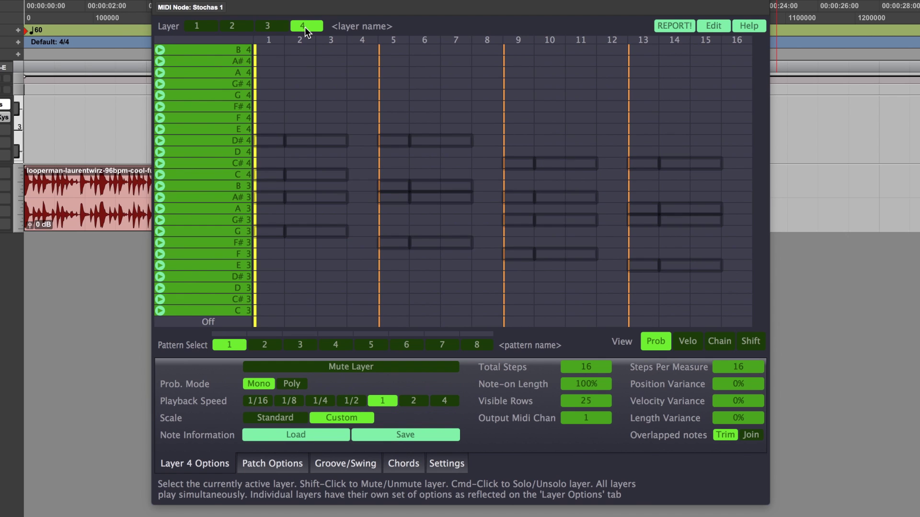
click(197, 30)
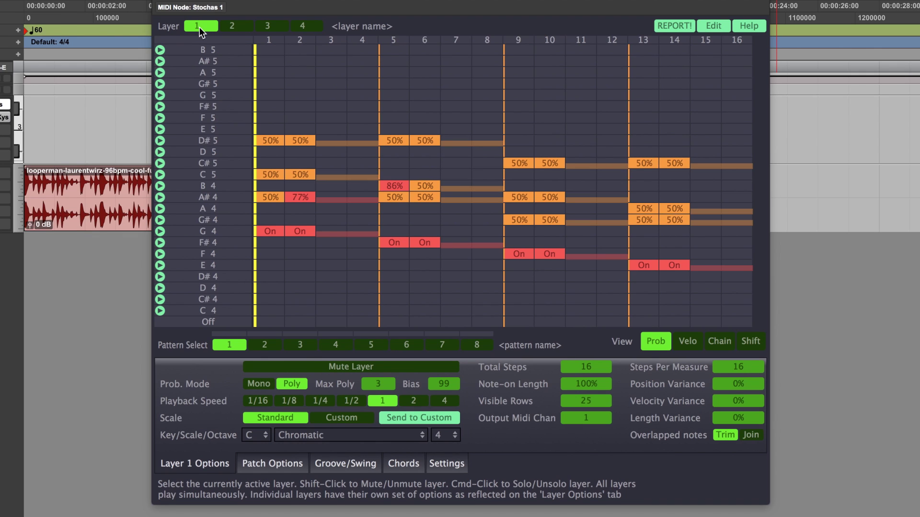
click(240, 25)
click(264, 27)
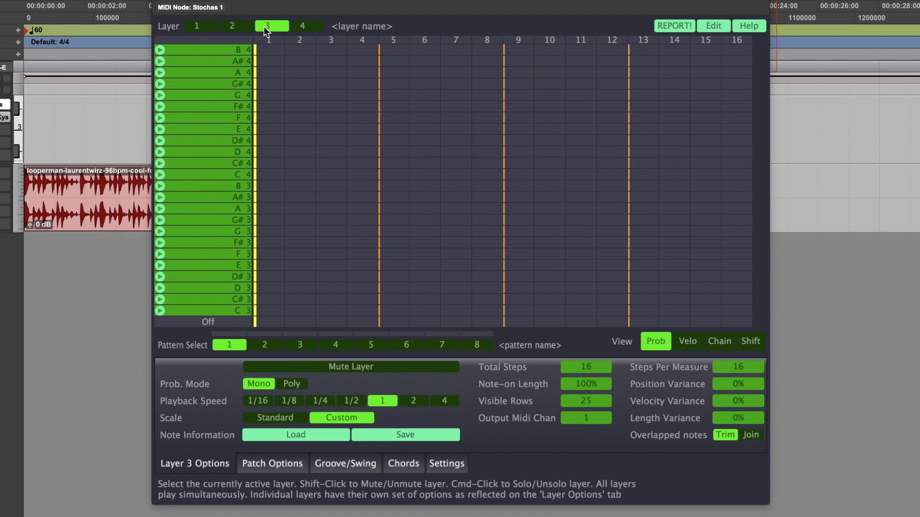
click(309, 28)
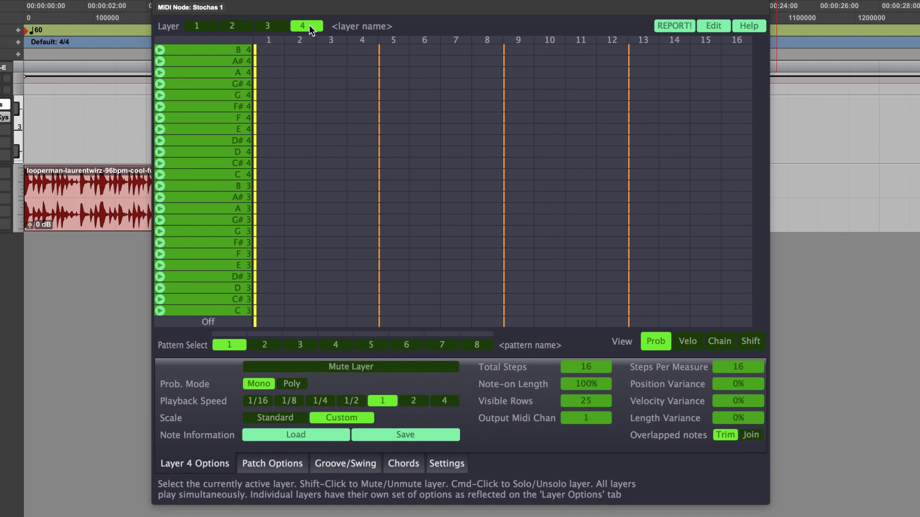
click(192, 29)
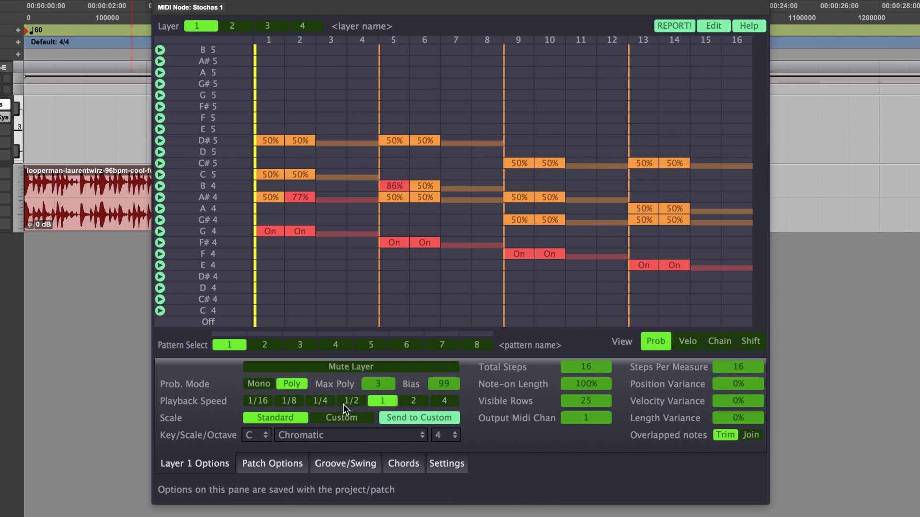
click(235, 28)
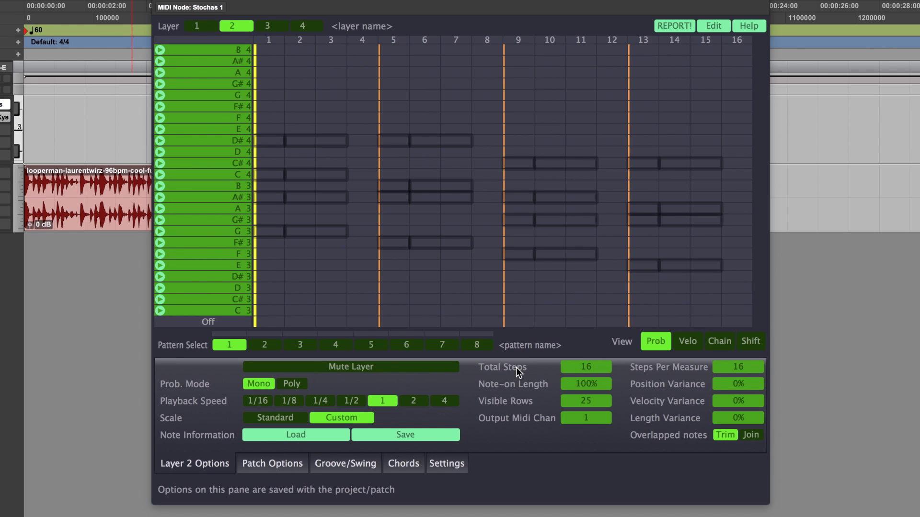
click(206, 29)
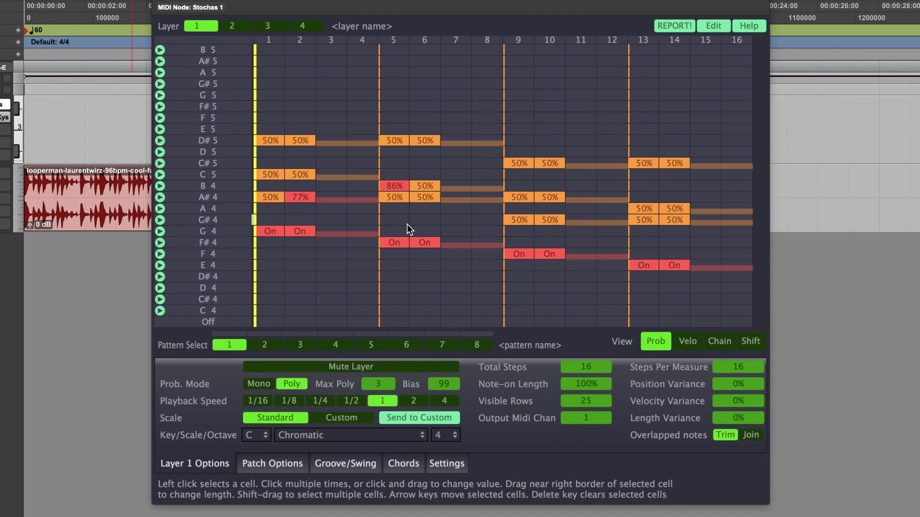
Mute layer 2 and unmute it again.
click(239, 29)
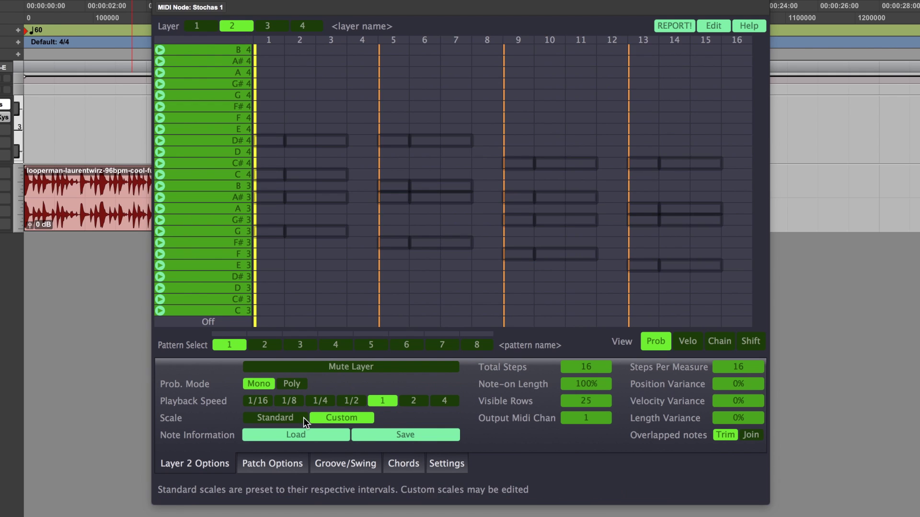
click(342, 367)
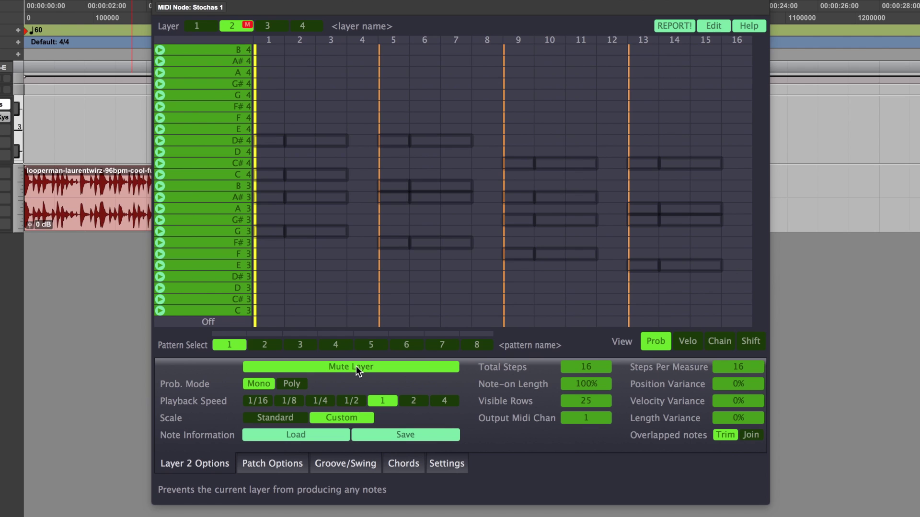
click(356, 366)
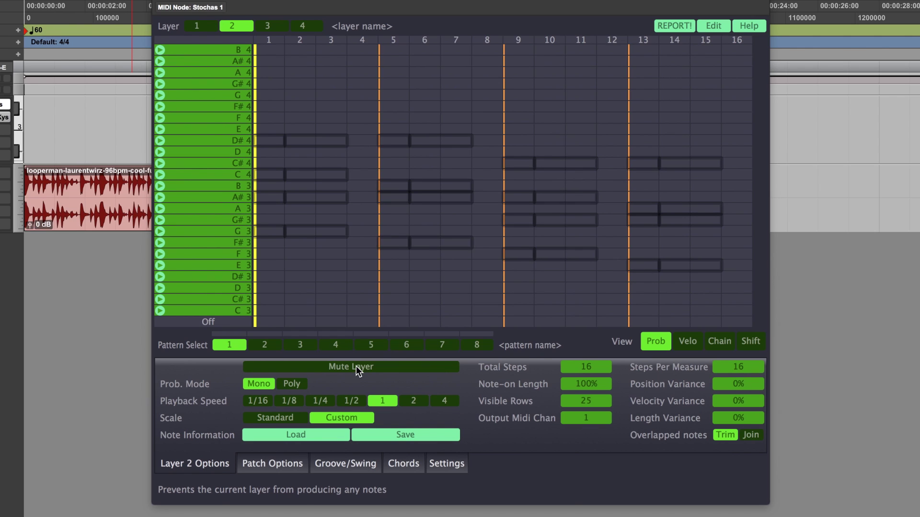
Solo layer 2 and check the mute state of layer 1.
super+click(238, 27)
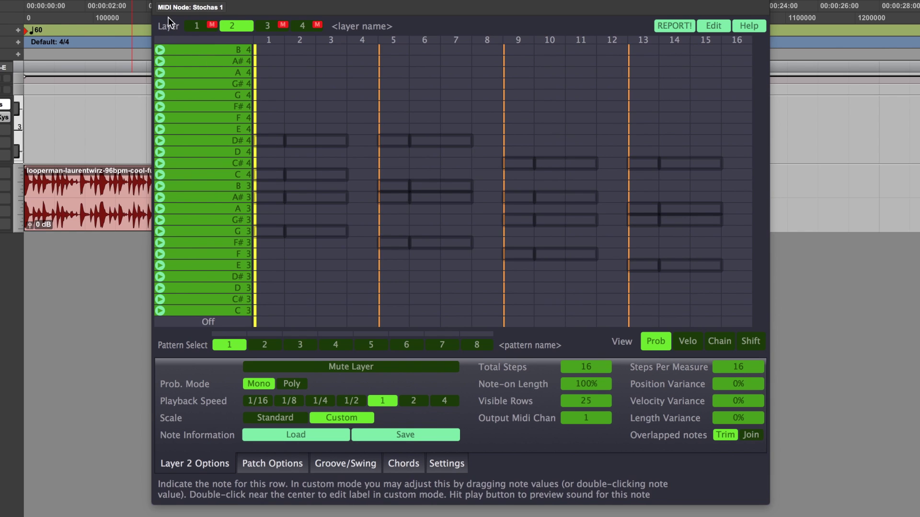
click(198, 25)
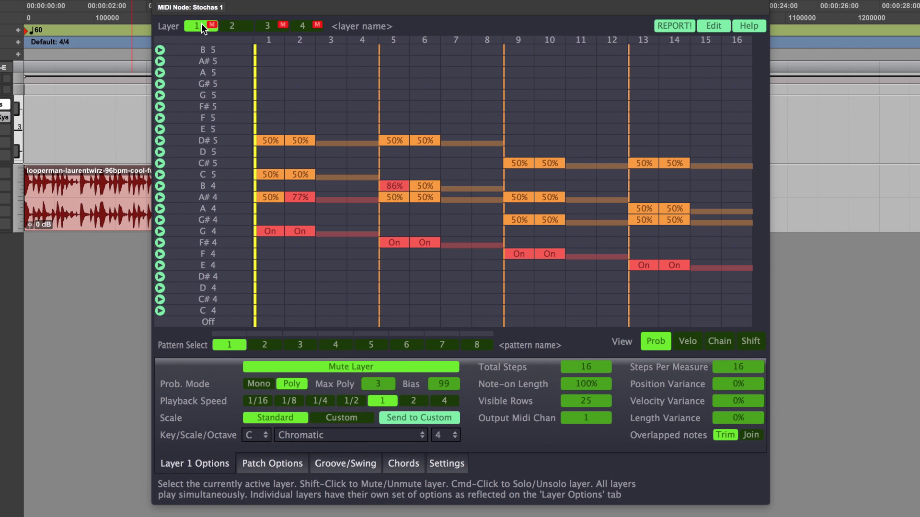
On layer 2, use the standard Chromatic scale at octave 2 and draw min7 chords rooted on C 3 at steps 1 and 3.
click(240, 26)
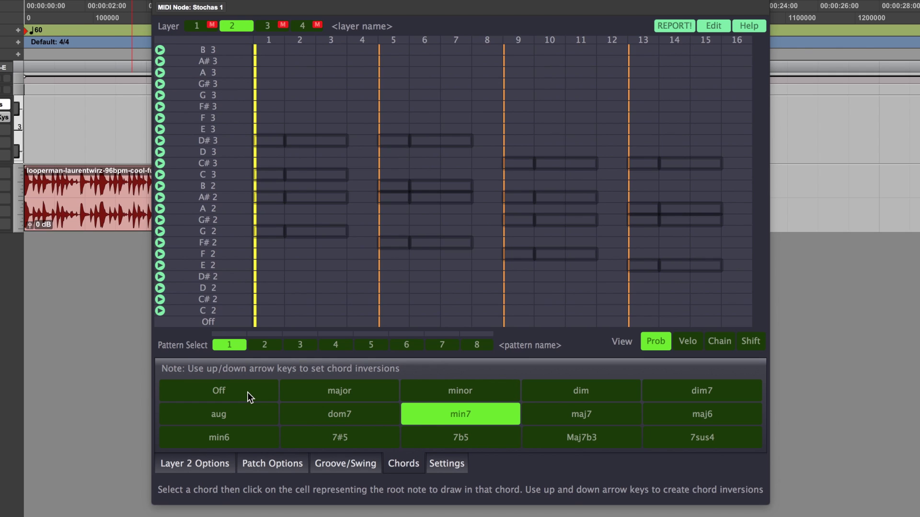
click(277, 154)
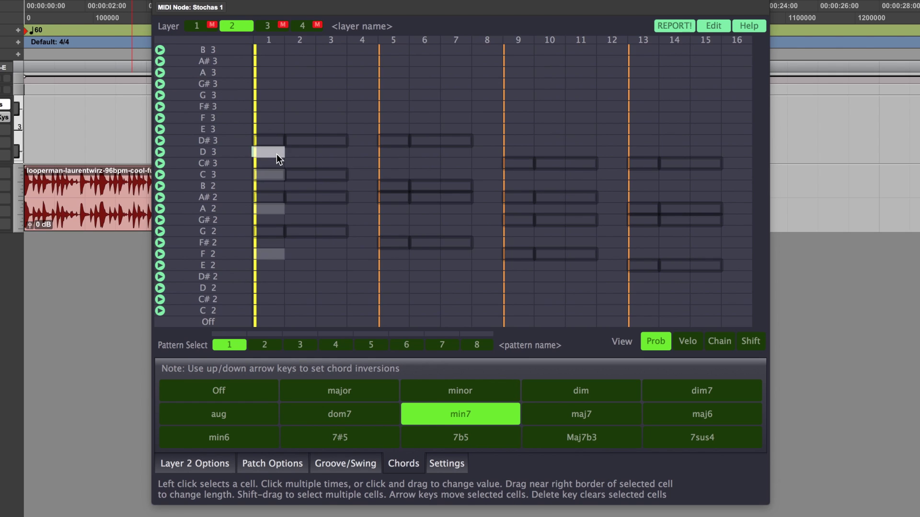
click(267, 179)
click(267, 177)
click(331, 176)
click(334, 175)
Draw min7 chords rooted on A# 2 at steps 9 and 11 of layer 2.
click(540, 199)
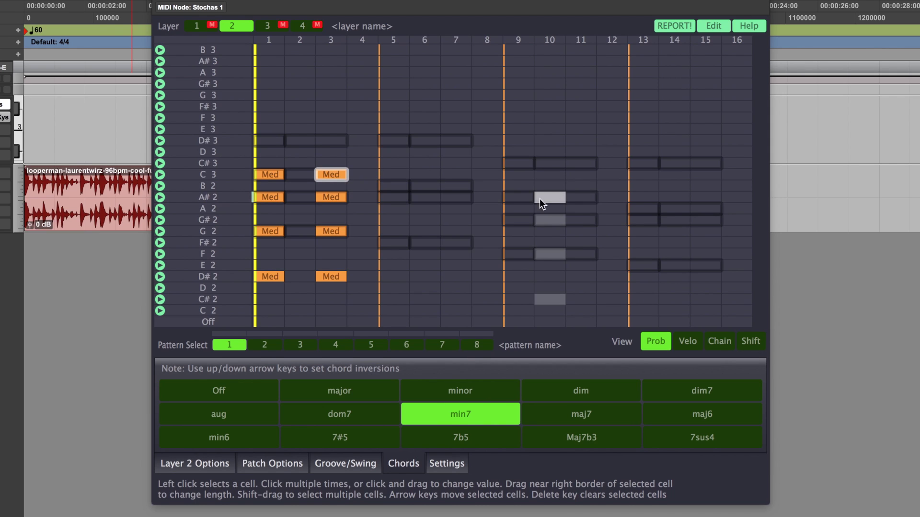
drag(540, 199, 526, 198)
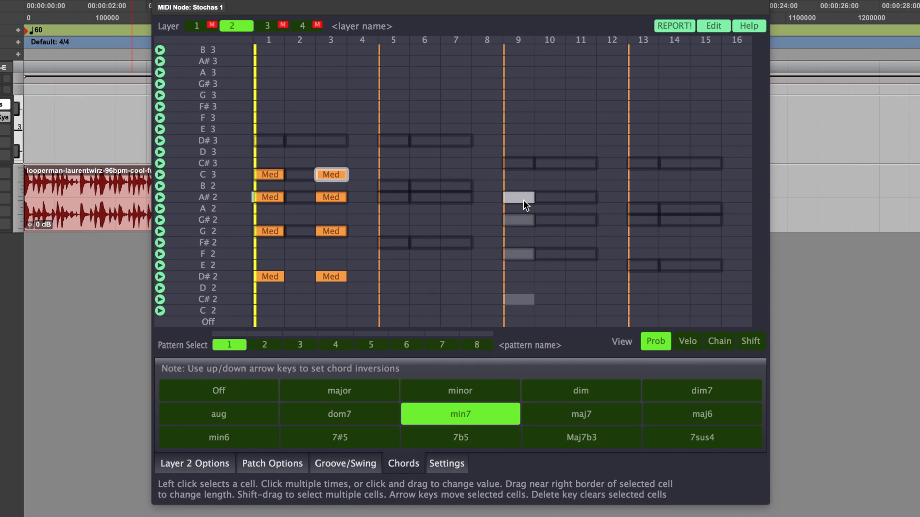
click(524, 199)
click(570, 196)
click(579, 197)
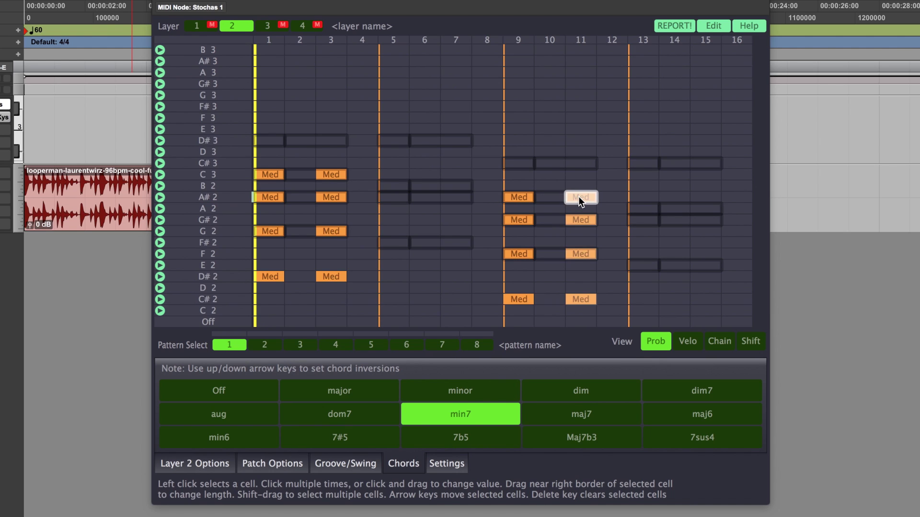
Draw inverted maj7 chords rooted on B 2 at steps 5 and 7 and on A 2 at steps 13 and 15.
click(579, 418)
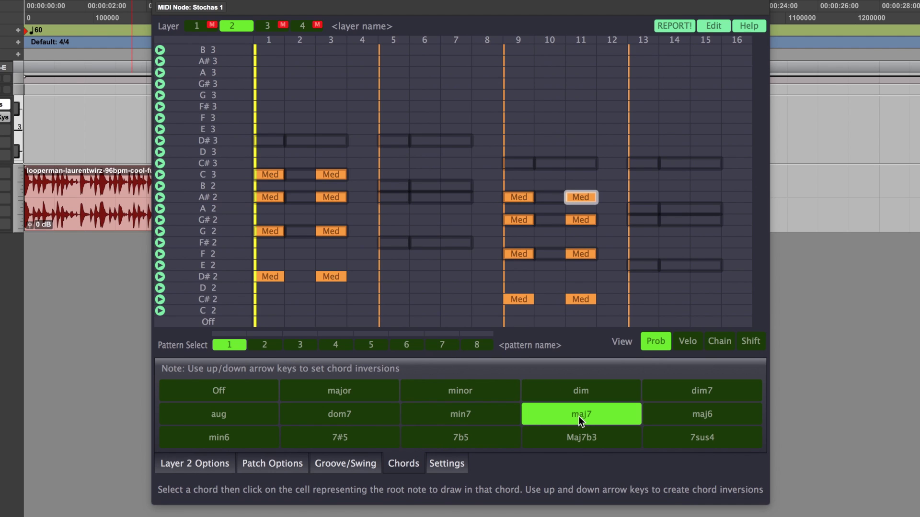
key(Down)
key(Down)
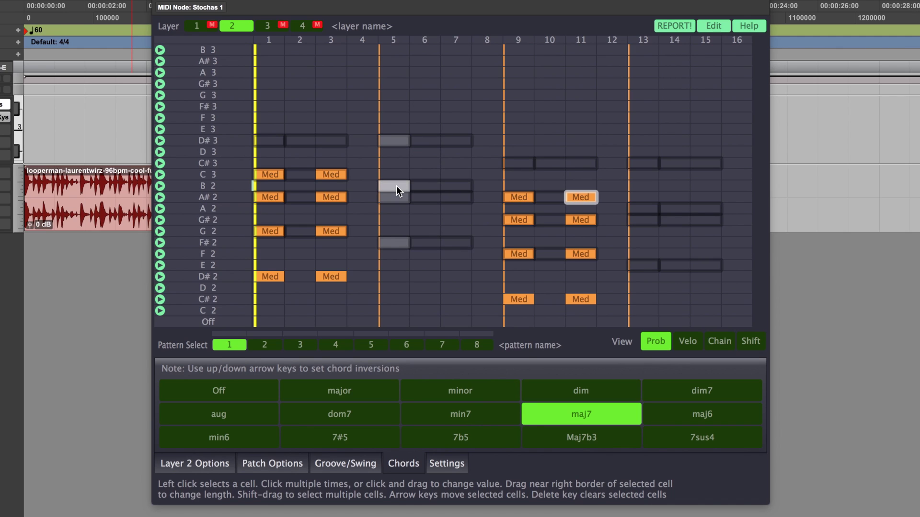
key(Down)
key(Up)
click(396, 186)
click(455, 186)
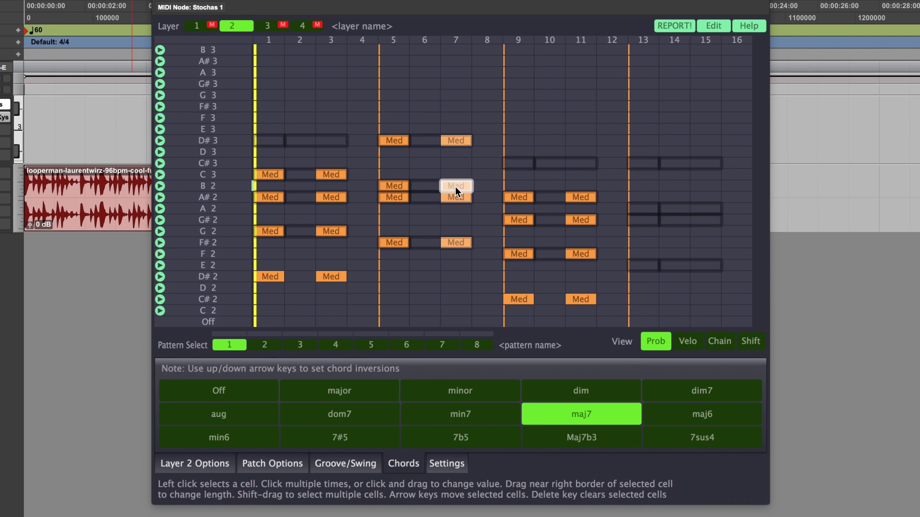
click(645, 208)
click(704, 209)
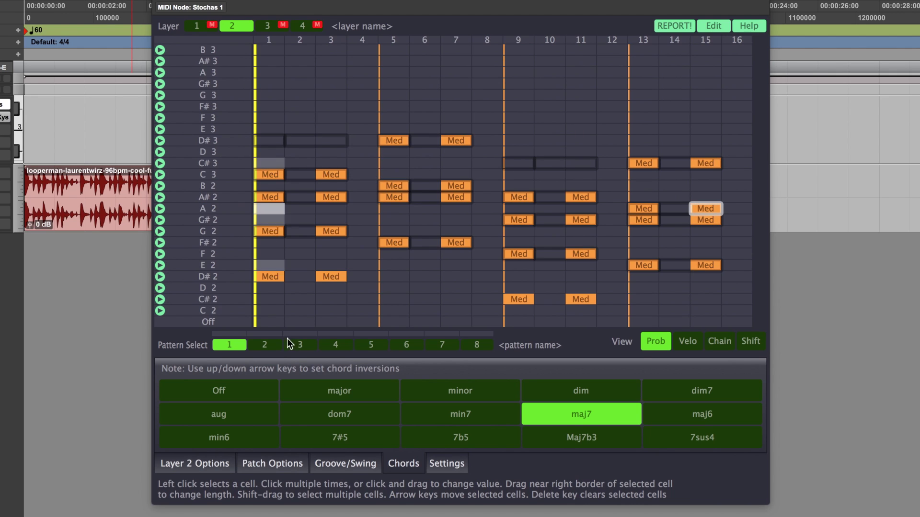
Review the options of layers 2 and 1 and turn off the solo on layer 2.
click(210, 464)
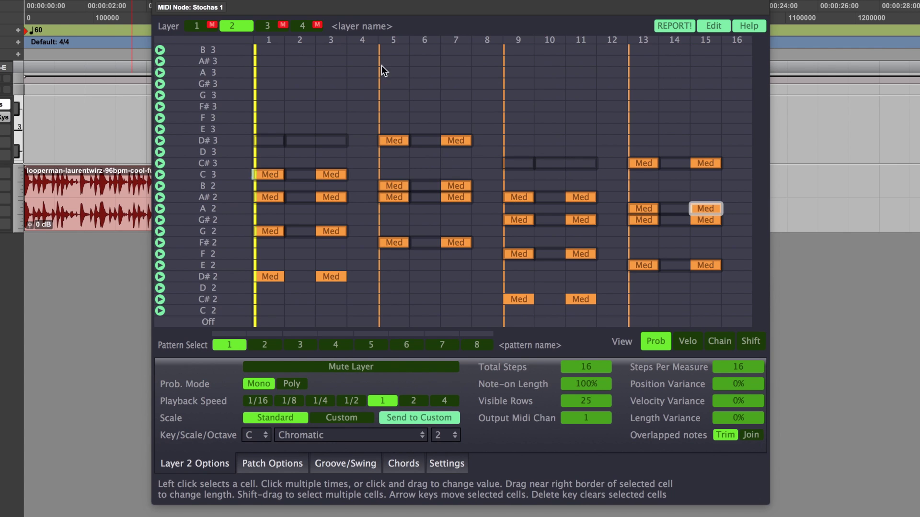
click(197, 26)
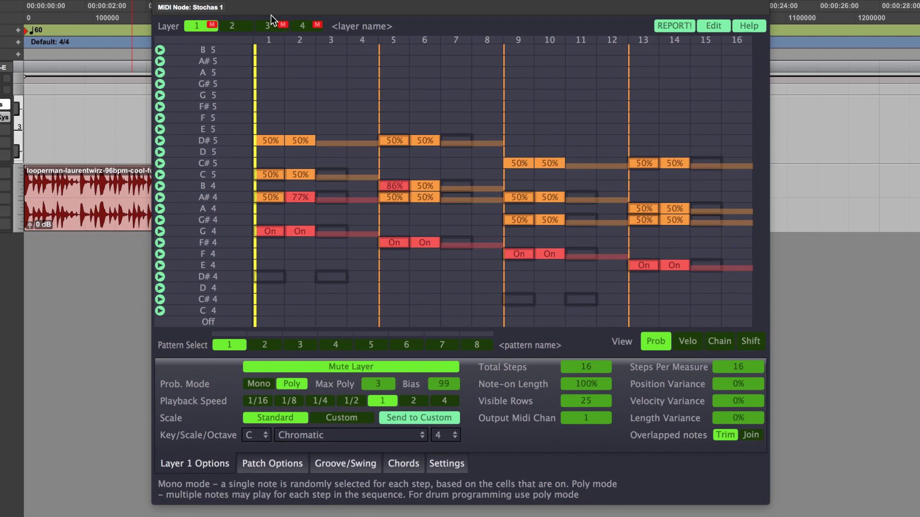
super+click(235, 27)
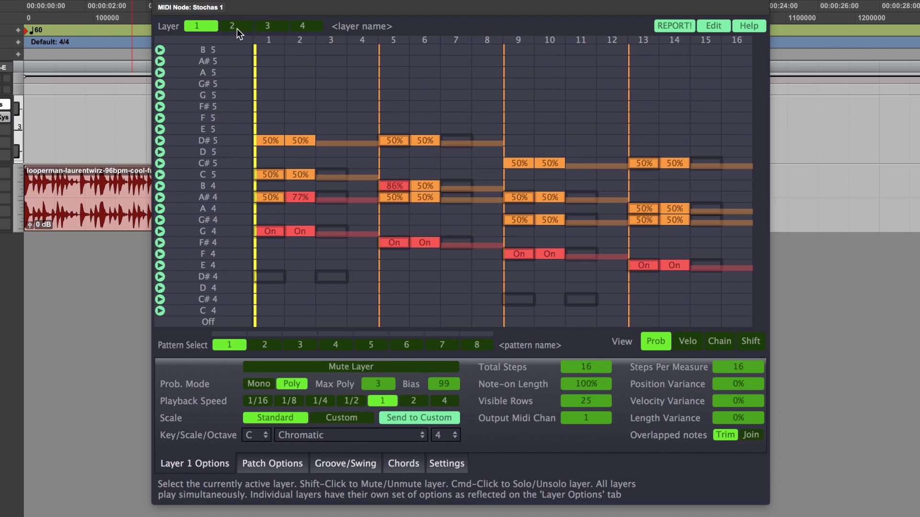
Set layer 2's octave to 3 and compare its notes with layer 1.
click(236, 26)
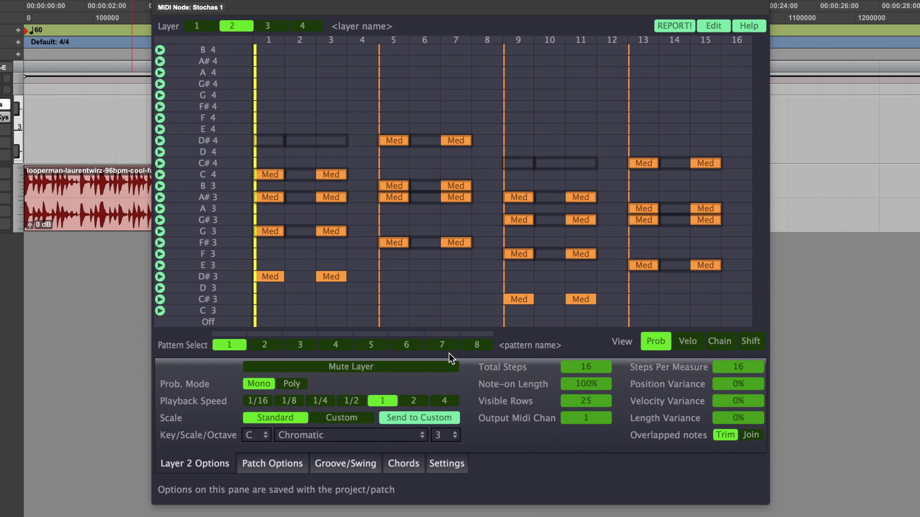
click(205, 24)
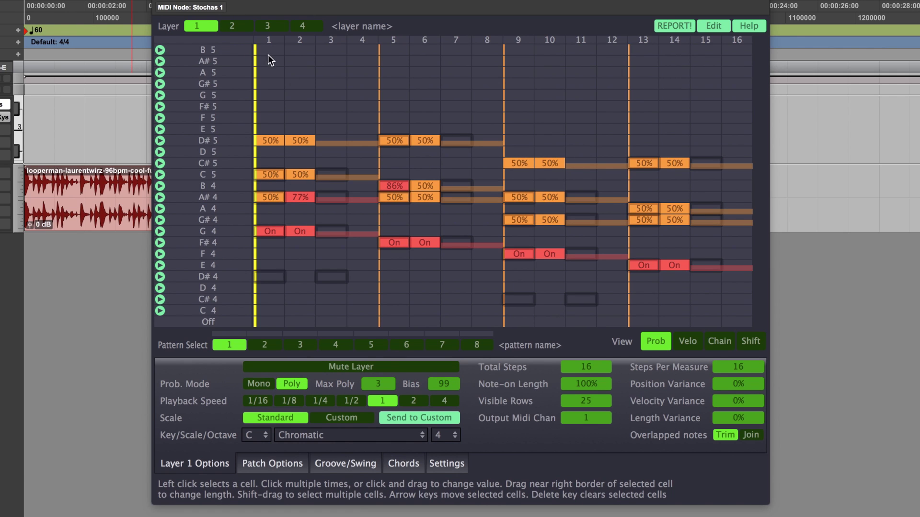
click(237, 26)
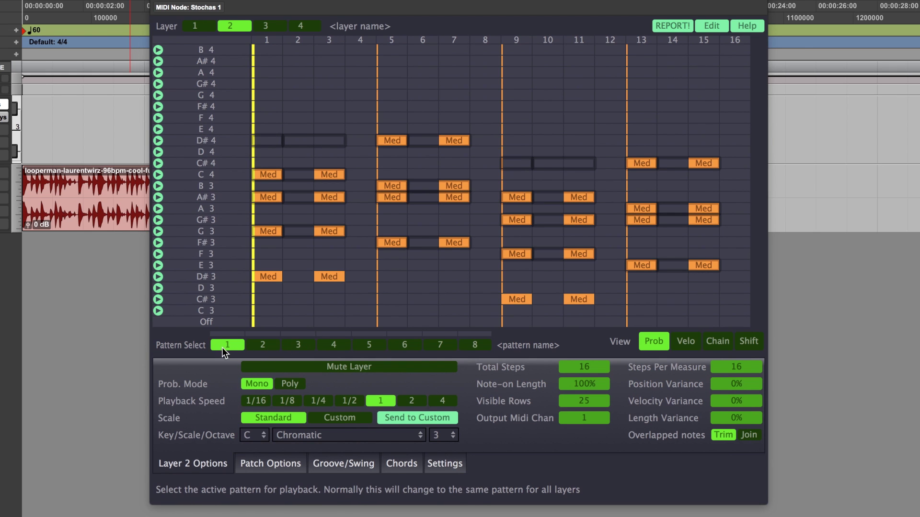
View patterns 2 and 3 of layer 2 and return to pattern 1.
click(260, 346)
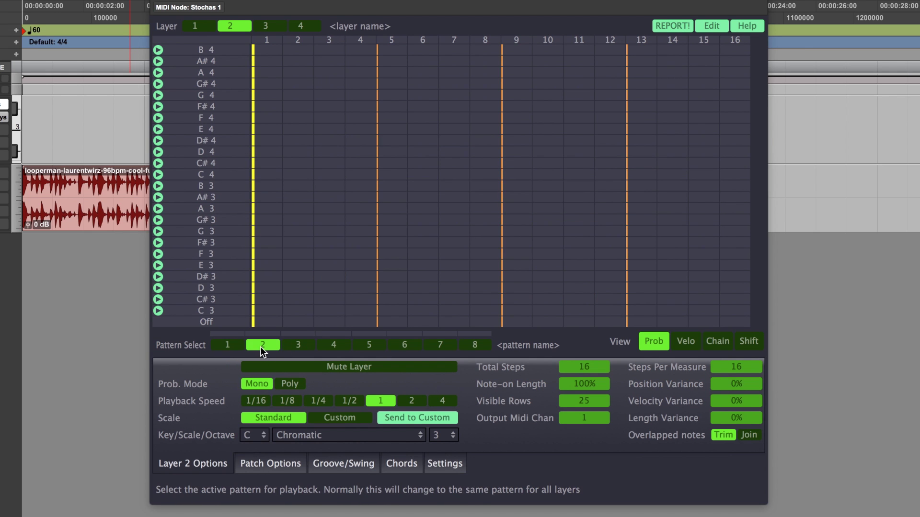
click(300, 348)
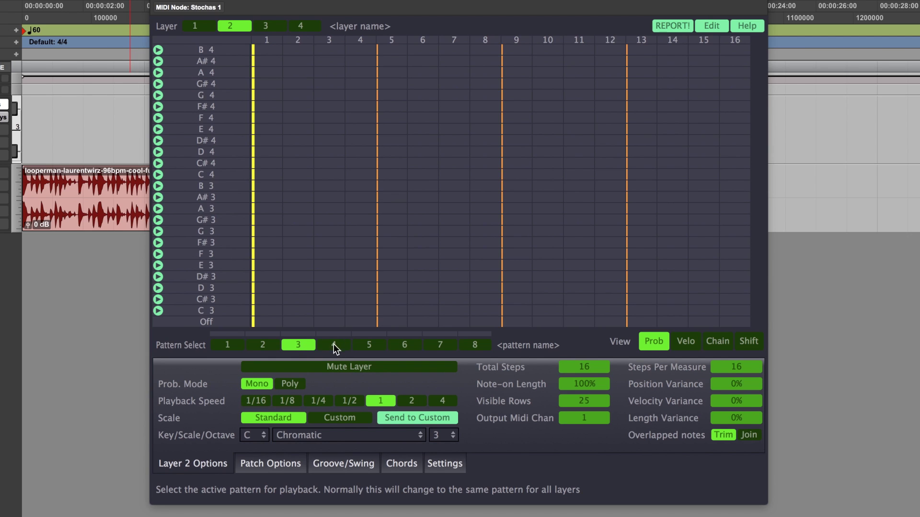
click(227, 345)
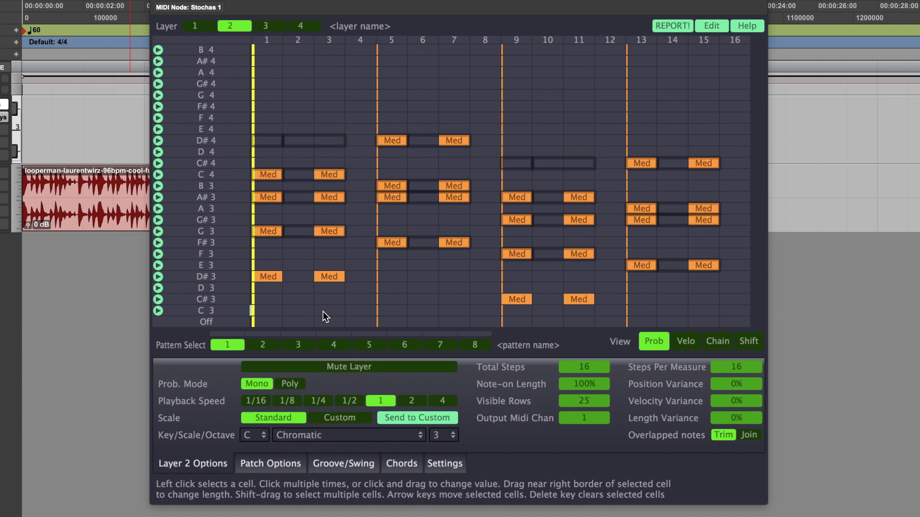
In pattern 2 of layer 2, draw min7 chords rooted on A# 3 at steps 1 and 3.
click(261, 344)
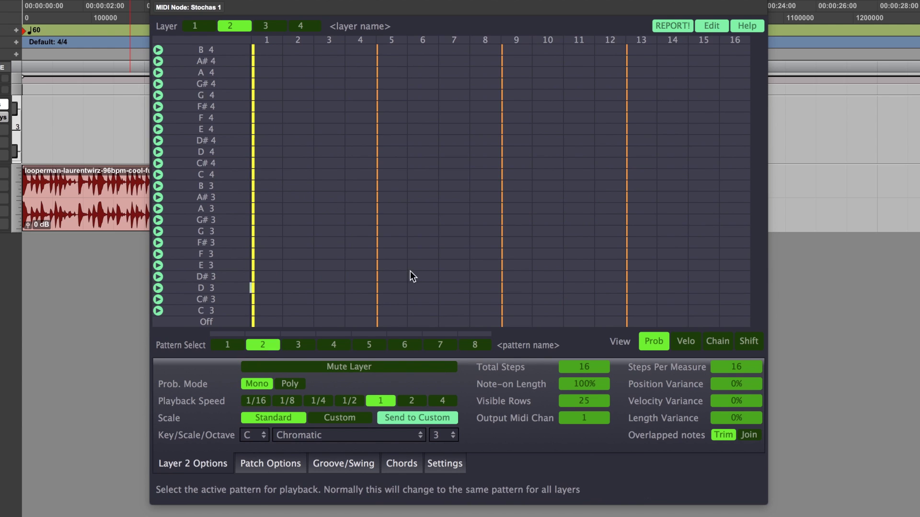
click(417, 463)
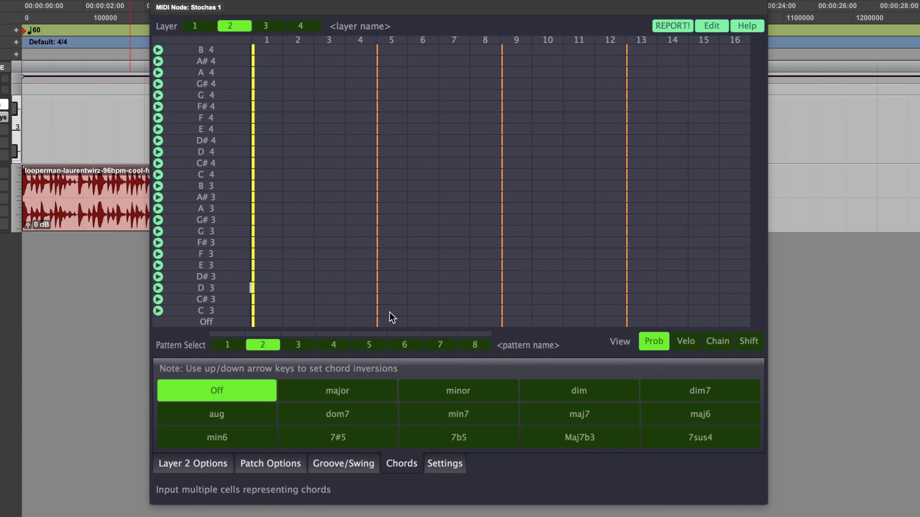
click(440, 408)
click(273, 194)
click(266, 198)
click(326, 198)
Add min7 chords rooted on B 3 at steps 5, 8 and 16, A# 3 at steps 9 and 11, and C 4 at step 13.
click(401, 189)
click(486, 187)
click(518, 197)
click(579, 198)
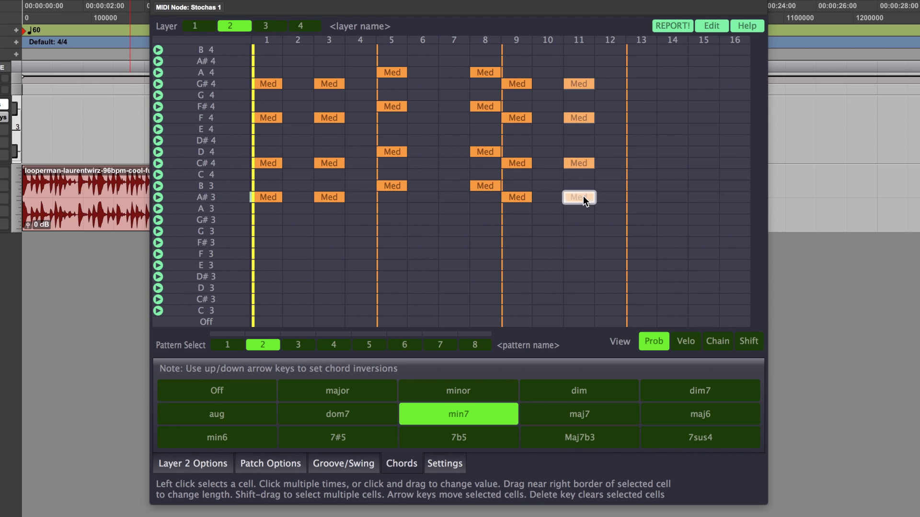
click(642, 175)
click(735, 186)
Alternate between patterns 1 and 2 of layer 2 to compare them, and open the patch options.
click(231, 345)
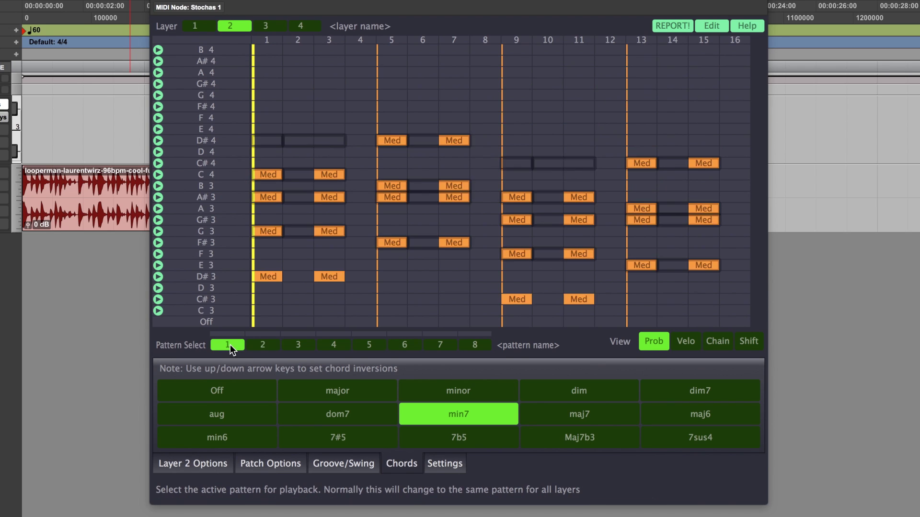
click(267, 345)
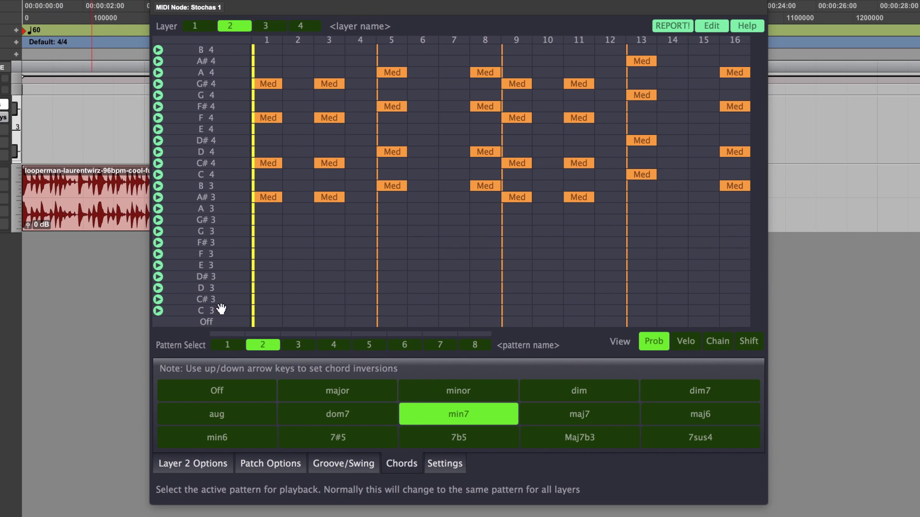
click(231, 345)
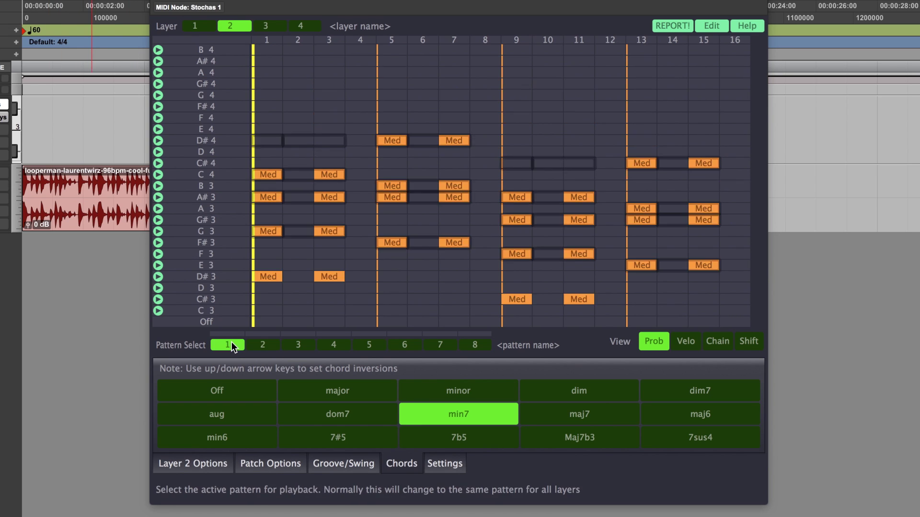
click(266, 345)
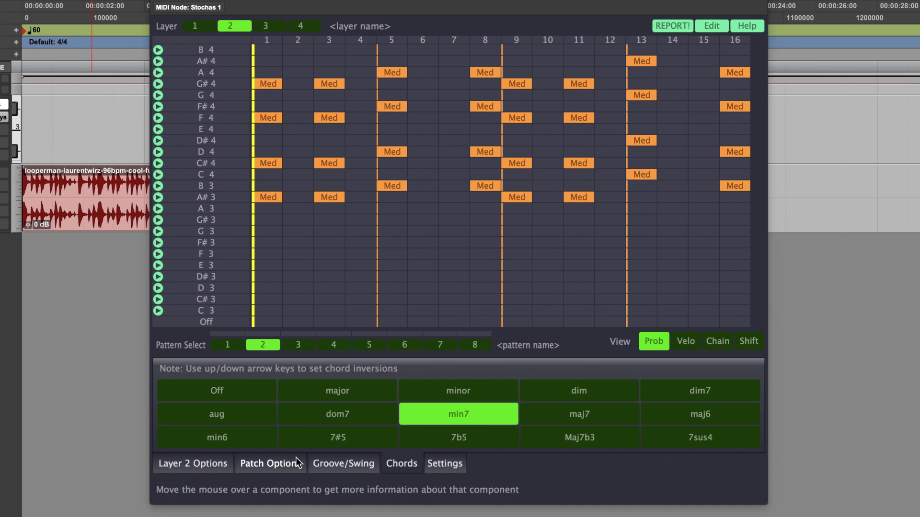
click(280, 466)
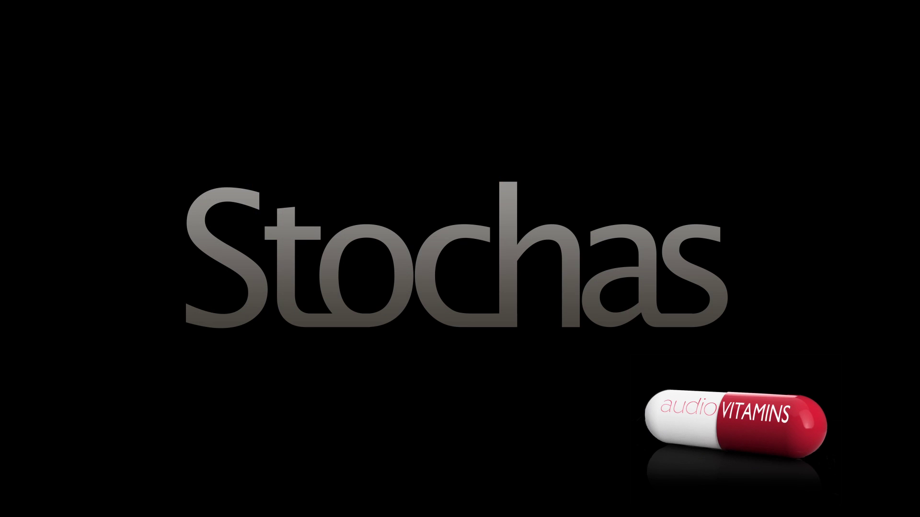